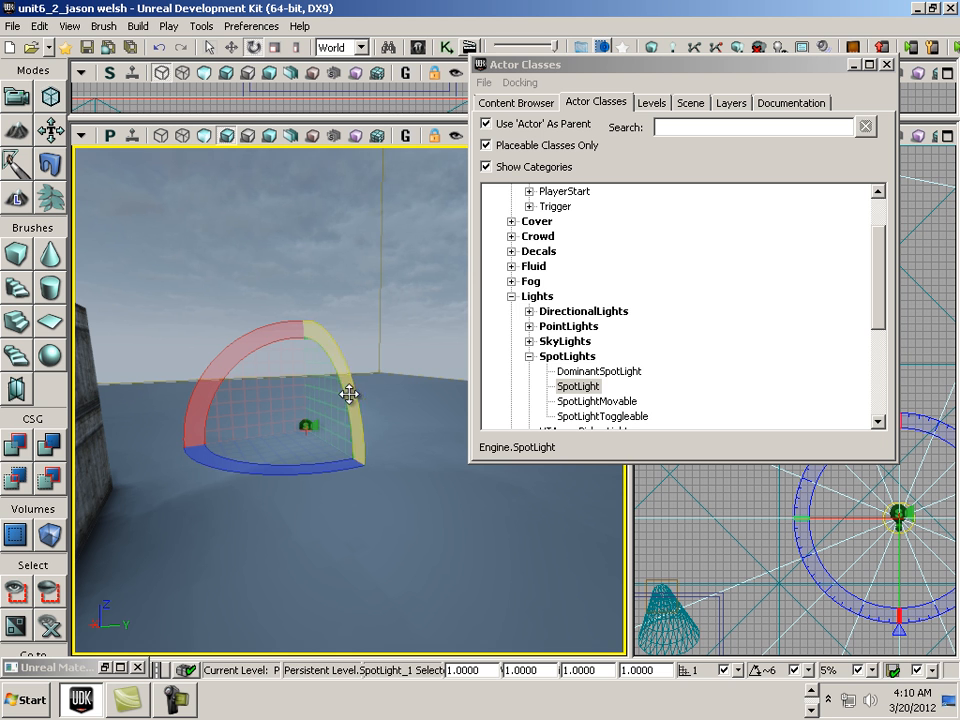
Step: Move the selected spotlight up so it hangs above the ground and casts a pool of light on it
click(232, 48)
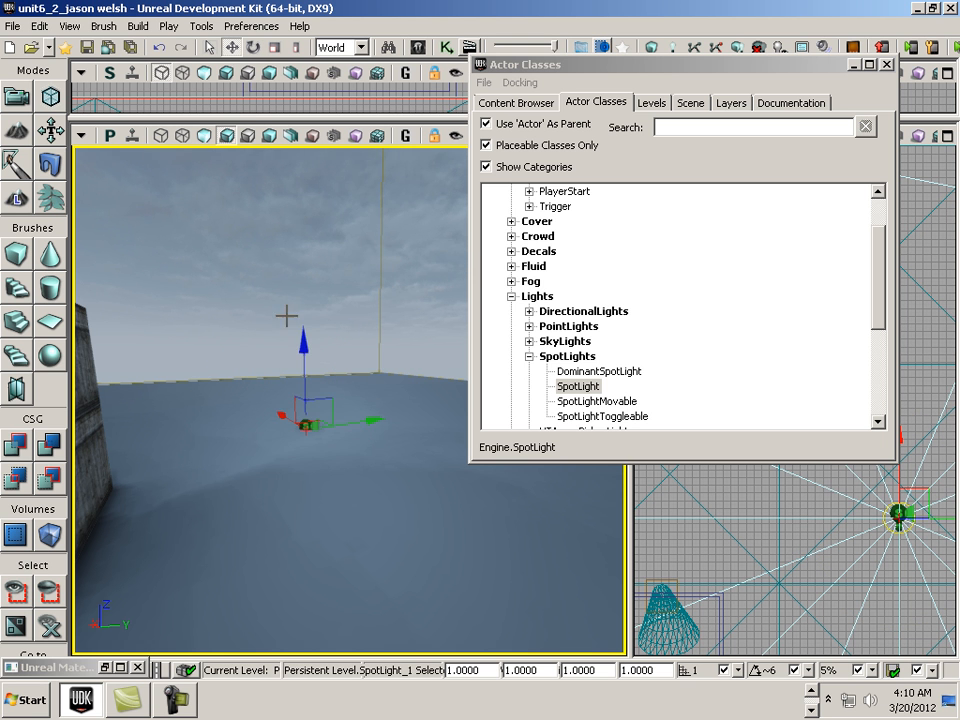
drag(302, 345, 340, 158)
drag(279, 268, 371, 259)
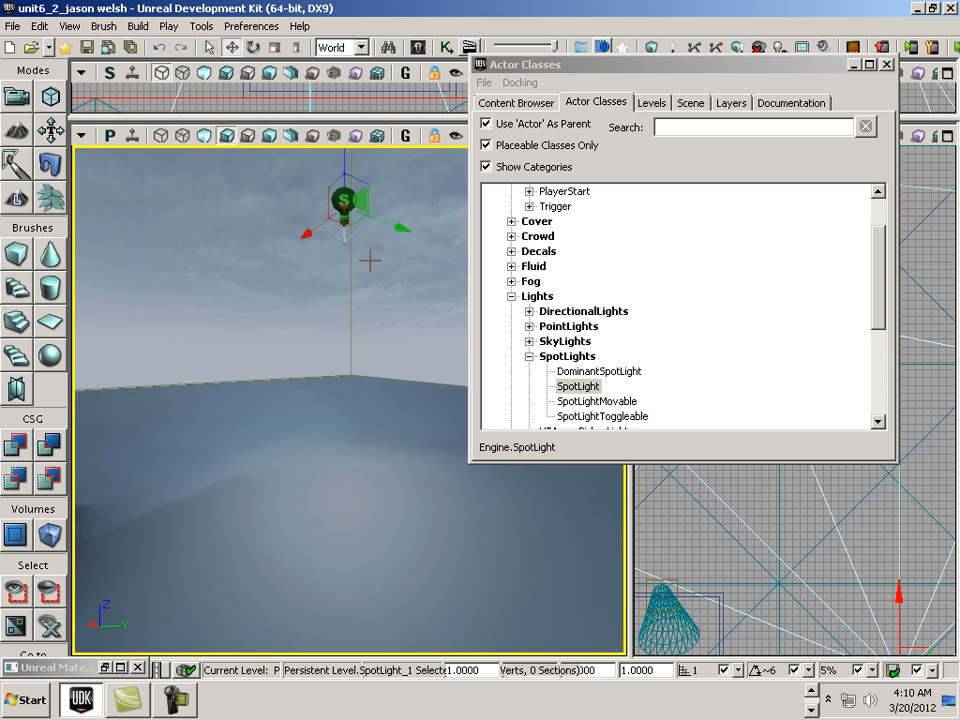
drag(343, 165, 328, 273)
mouse_move(335, 391)
mouse_down()
mouse_move(361, 320)
mouse_move(371, 345)
mouse_move(356, 354)
mouse_move(347, 345)
mouse_move(338, 388)
mouse_up()
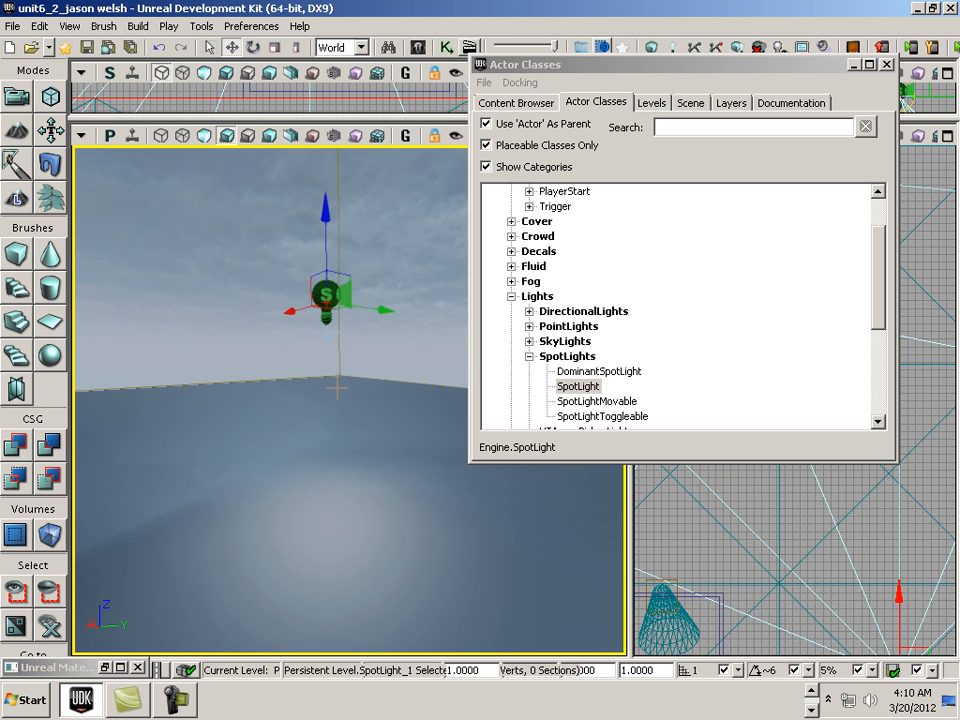
Step: Open the raised spotlight's properties and set its inner cone angle to 39
double_click(326, 294)
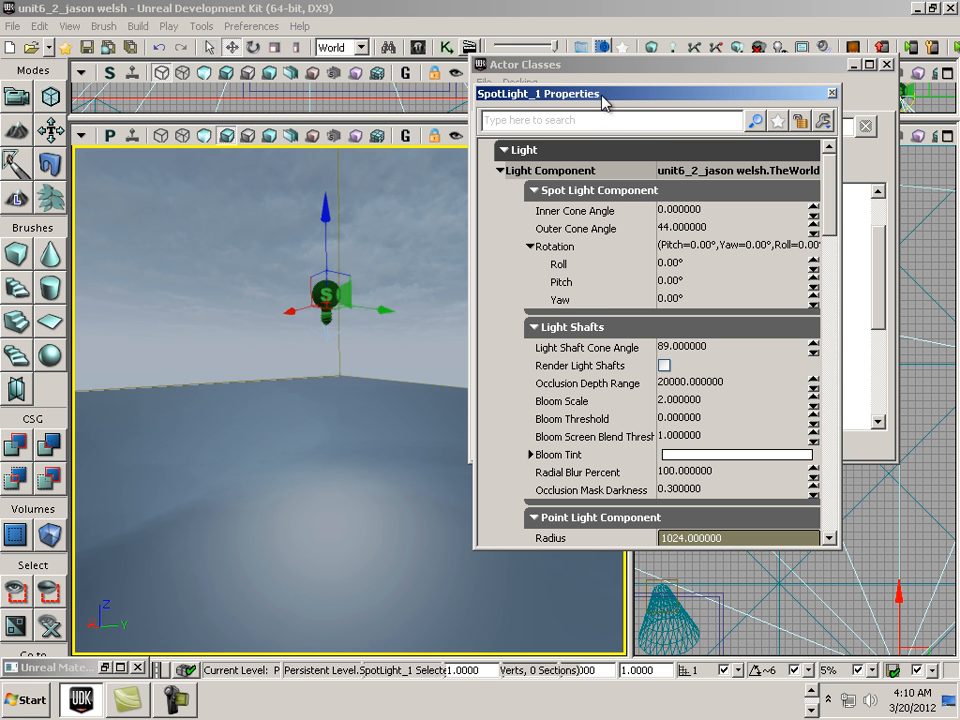
drag(604, 102, 585, 122)
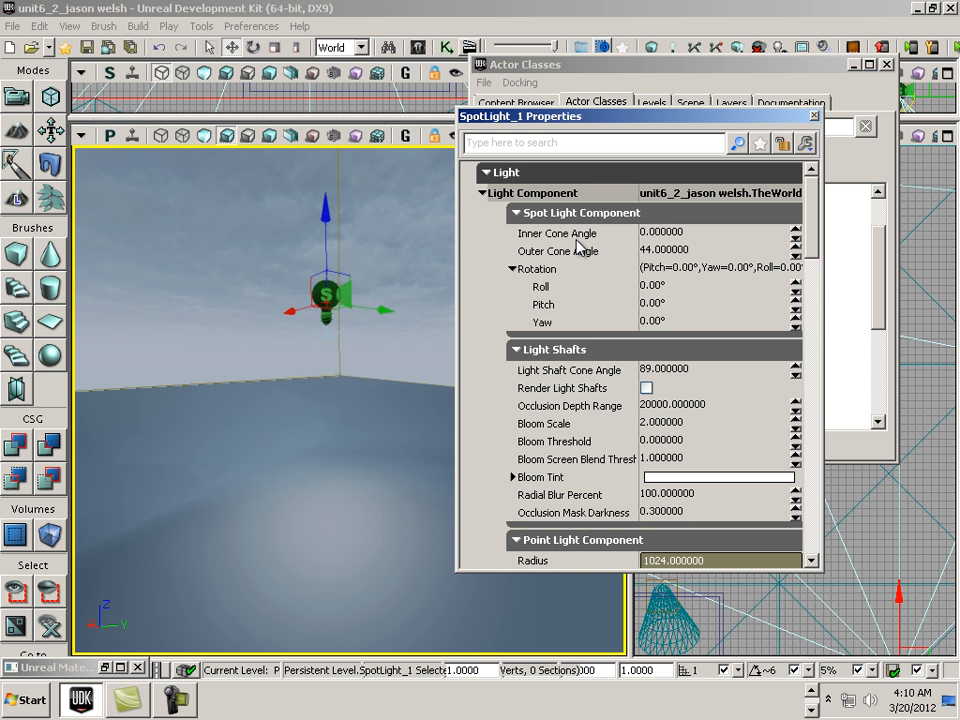
click(665, 233)
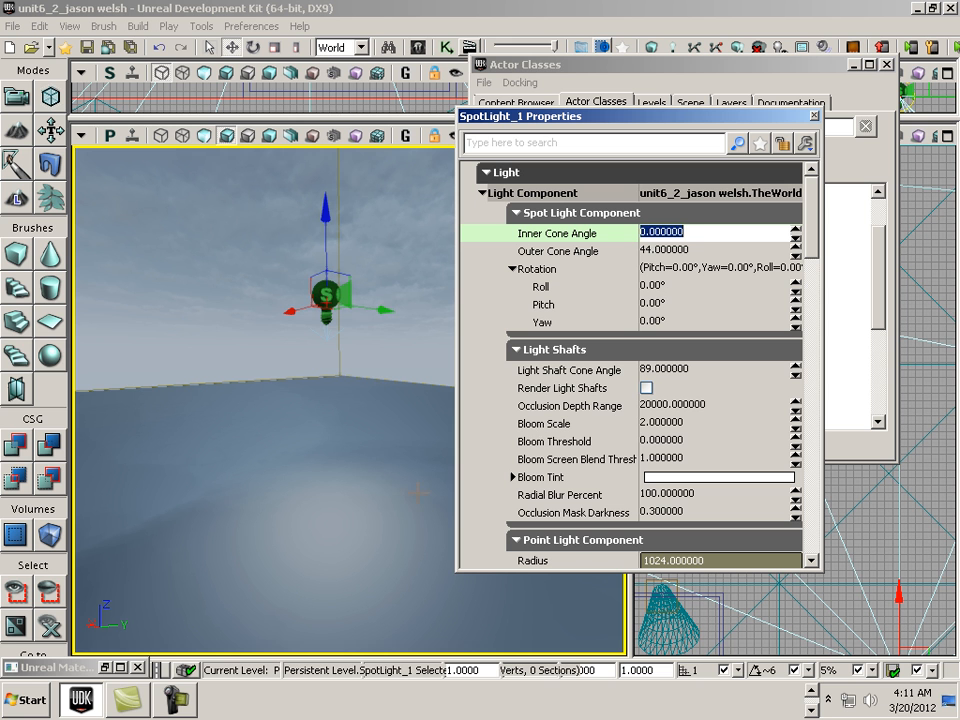
double_click(697, 237)
text(3)
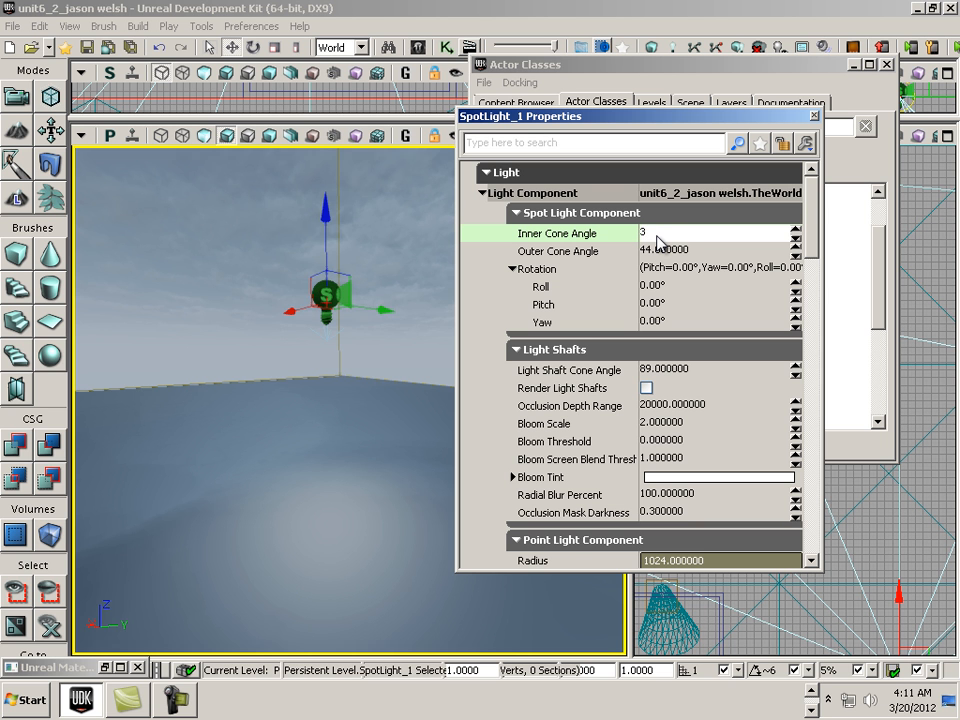
text(9)
key(Return)
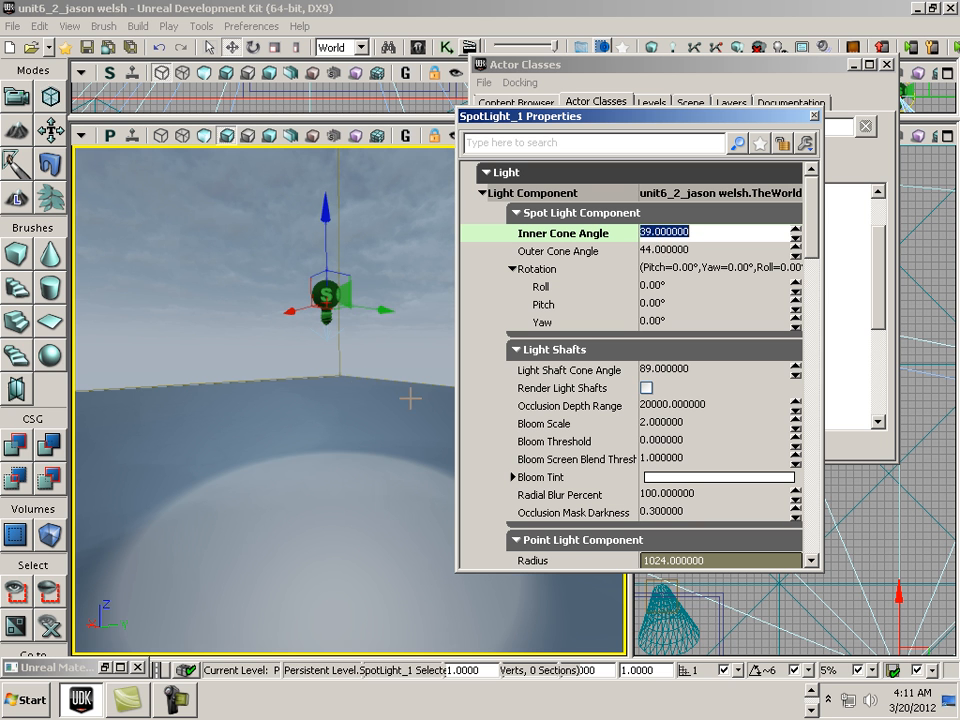
Step: Try an inner cone angle of 440 for the spotlight and replace it with 44
drag(362, 382, 279, 468)
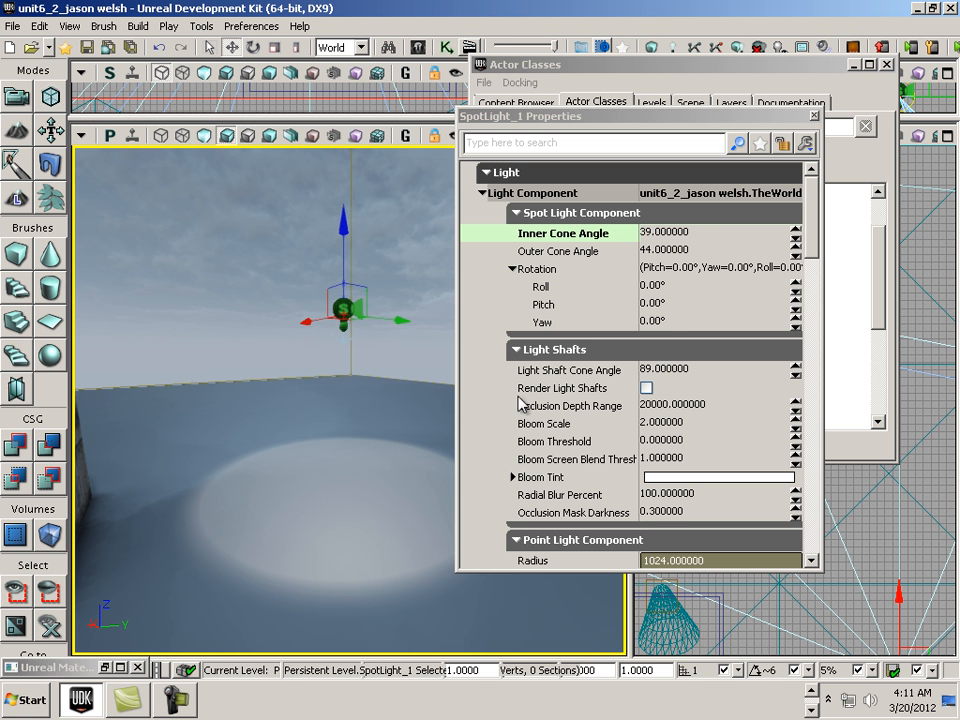
click(684, 233)
text(440)
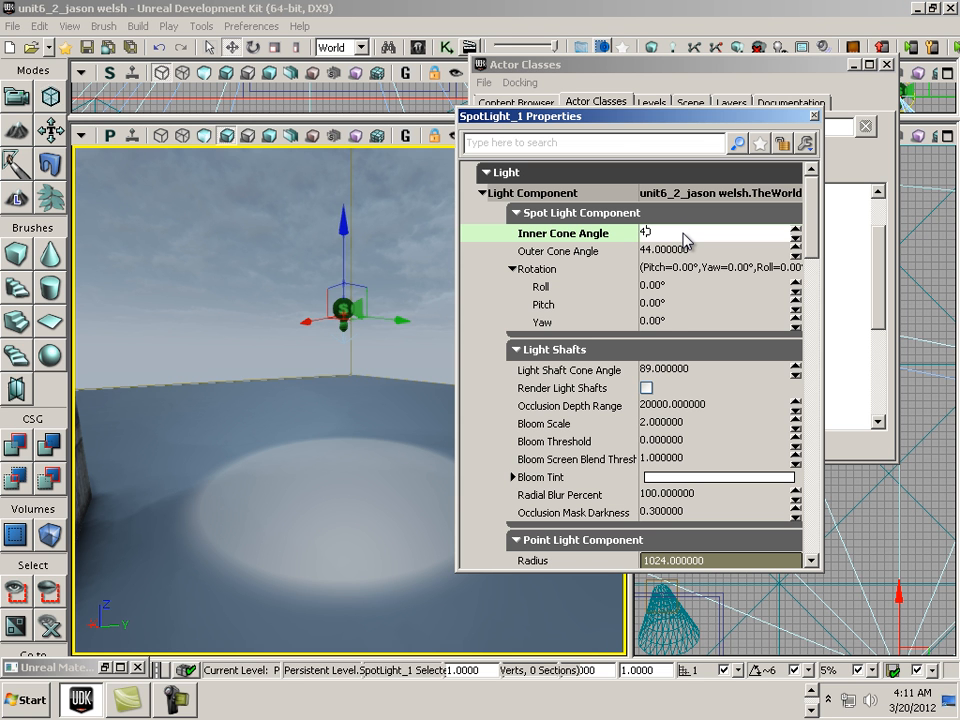
key(Return)
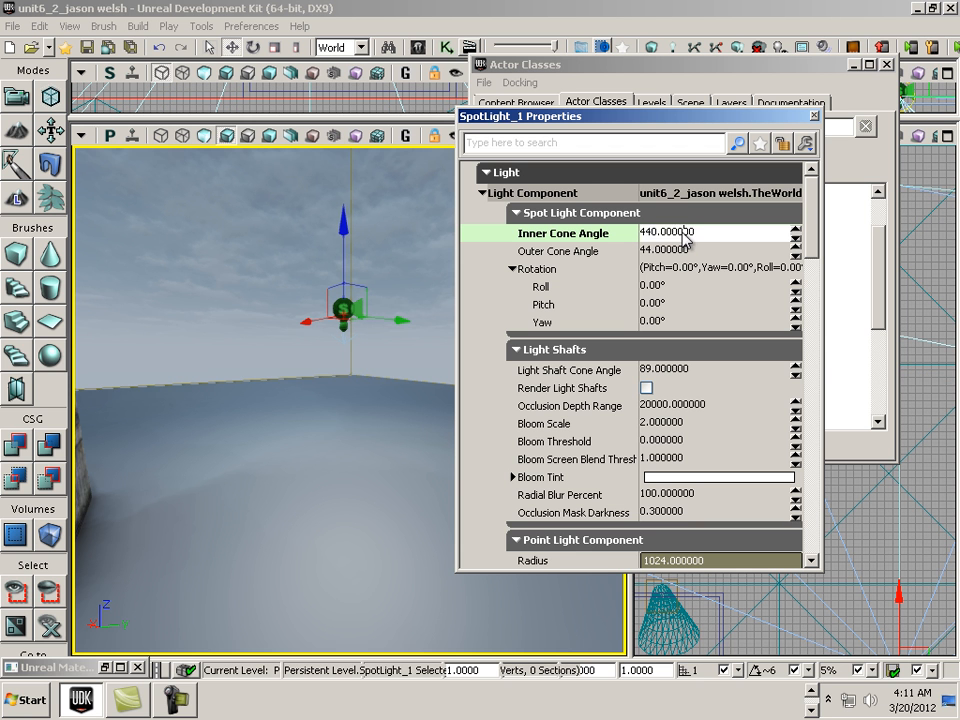
text(44)
key(Return)
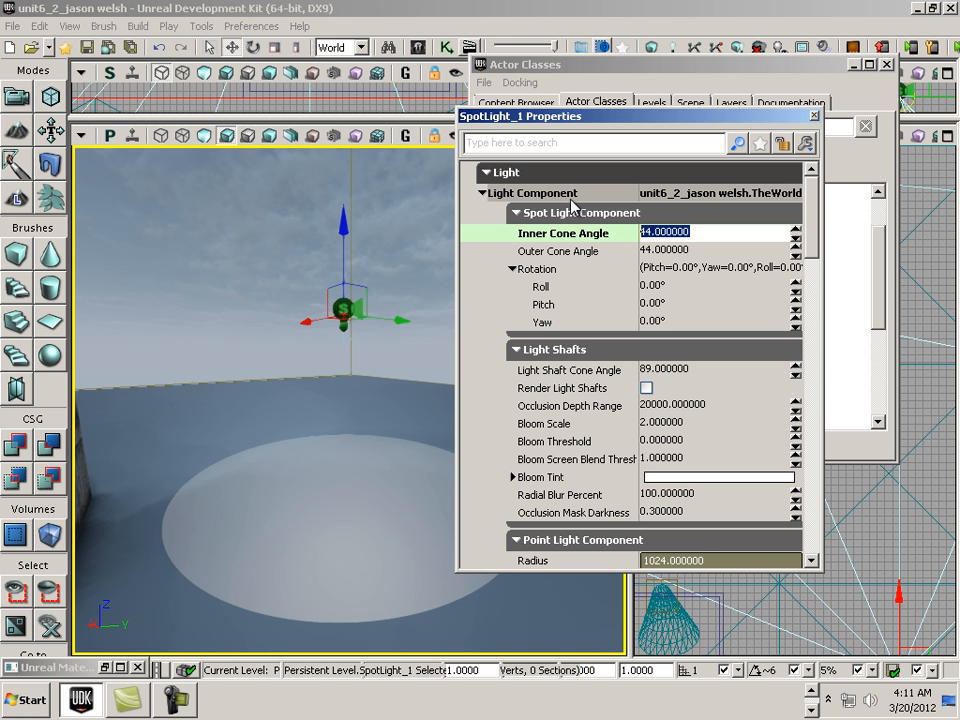
Step: Set the spotlight's inner cone angle to 400 and check the light falling around the concrete block
text(400)
key(Return)
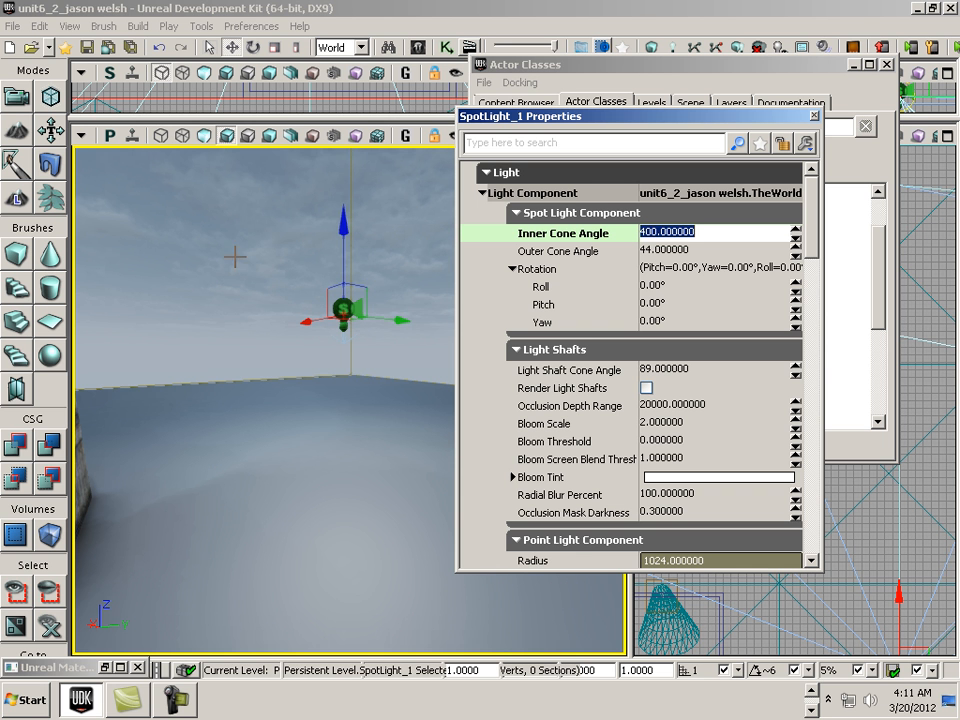
drag(345, 223, 404, 224)
scroll(358, 228, down, 1)
scroll(358, 228, down, 3)
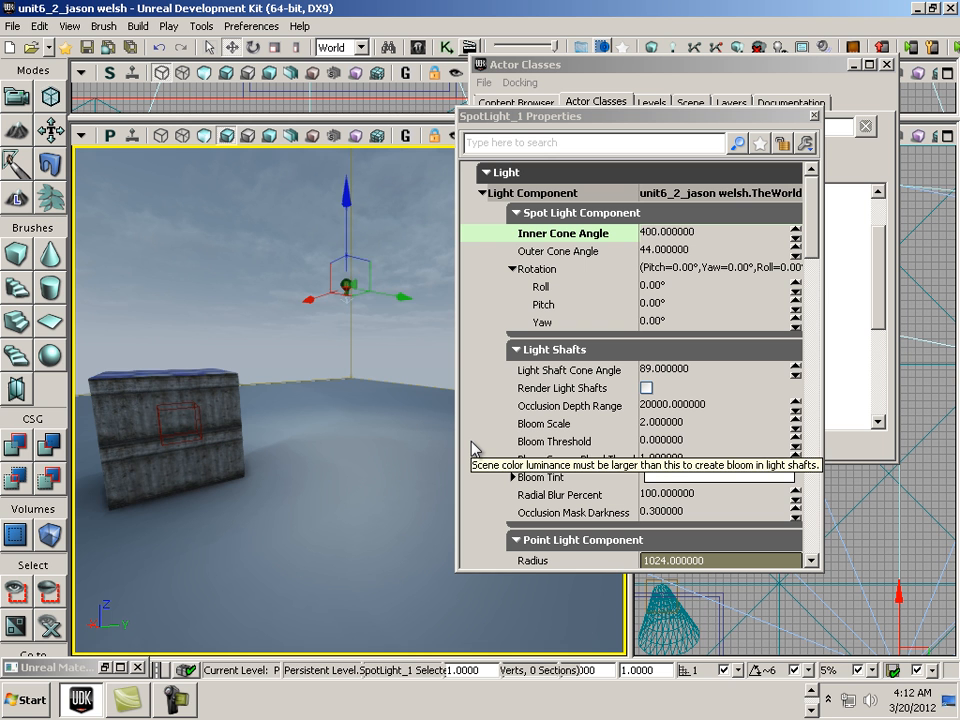
scroll(471, 443, down, 2)
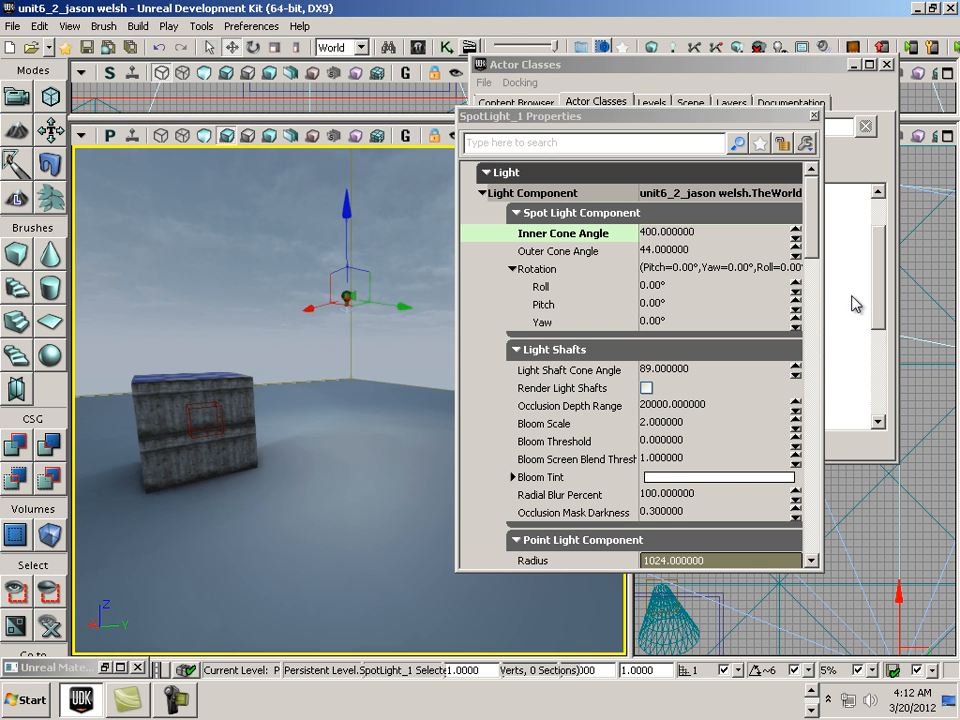
Step: Raise the spotlight higher above the ground and set its point light radius to 2048
drag(815, 248, 811, 299)
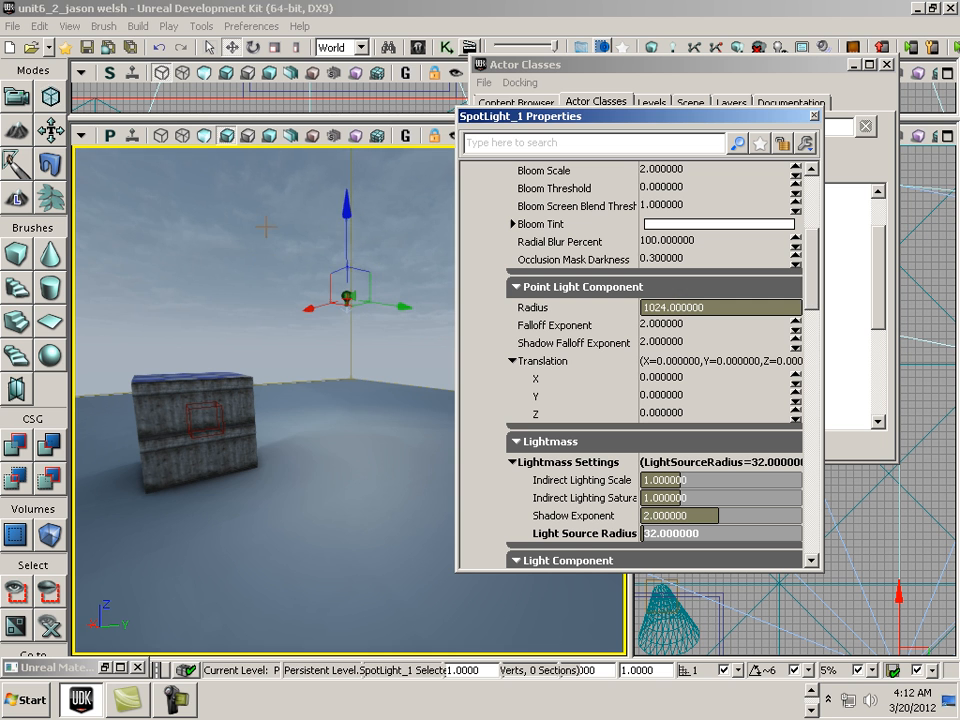
drag(345, 214, 355, 172)
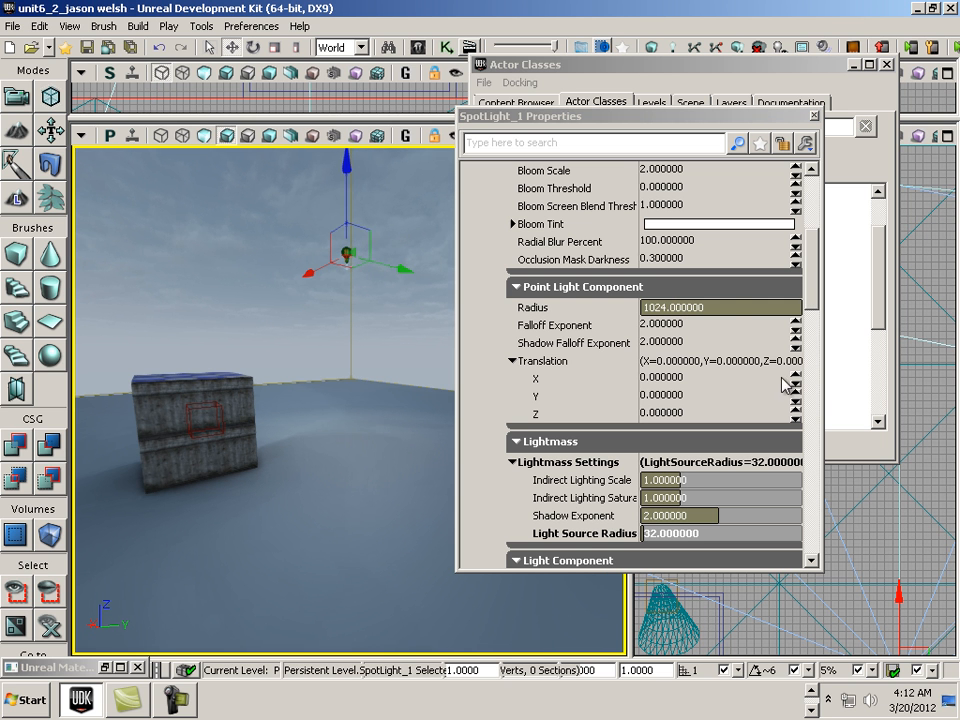
click(720, 310)
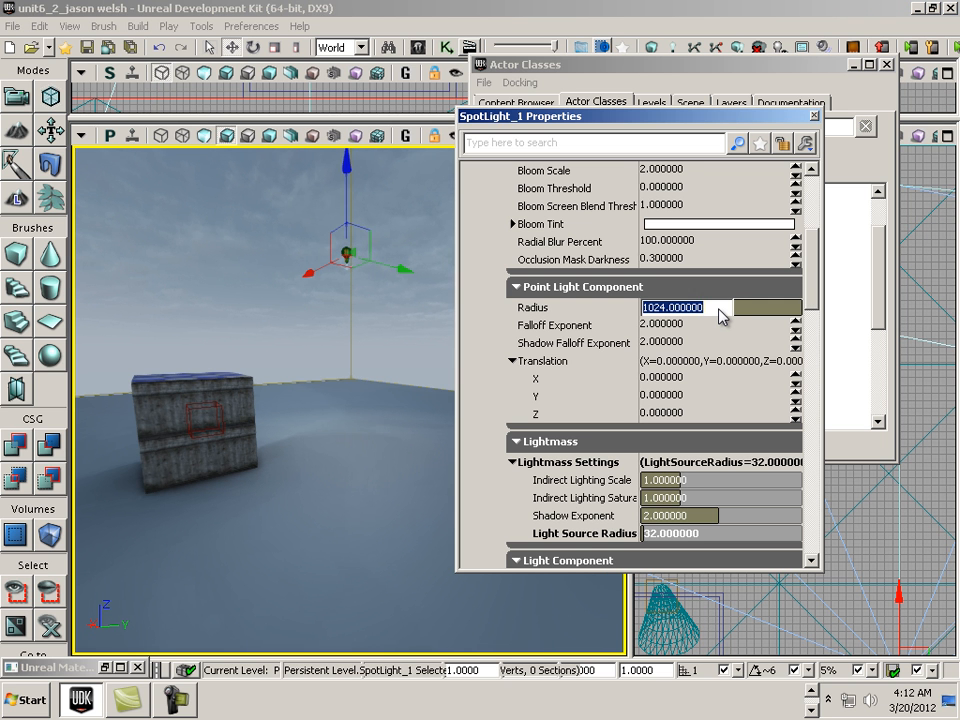
text(204)
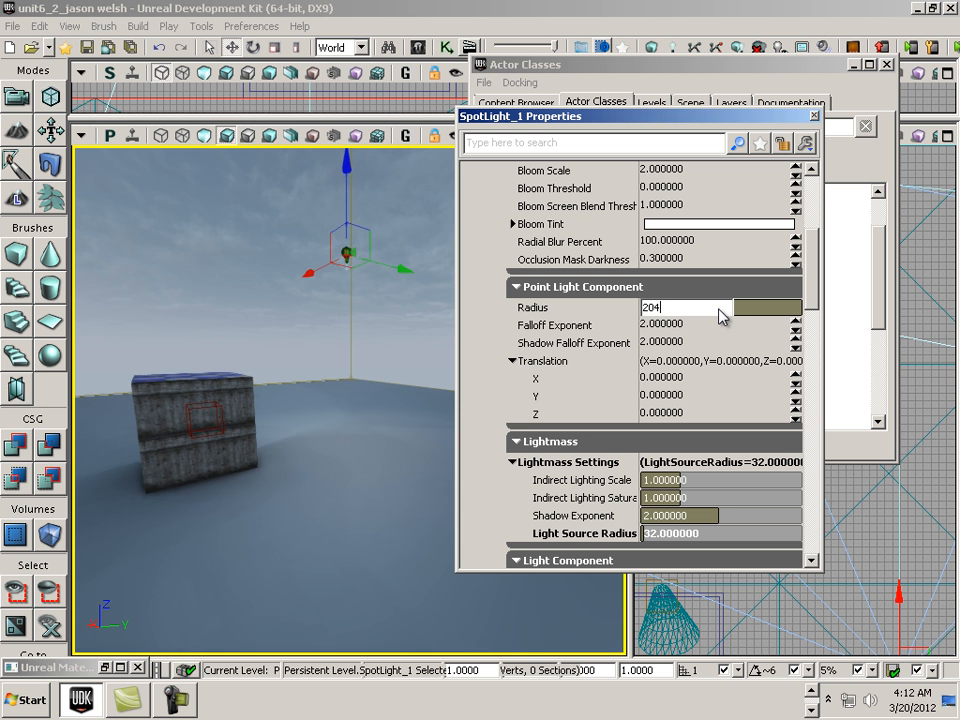
text(8)
key(Return)
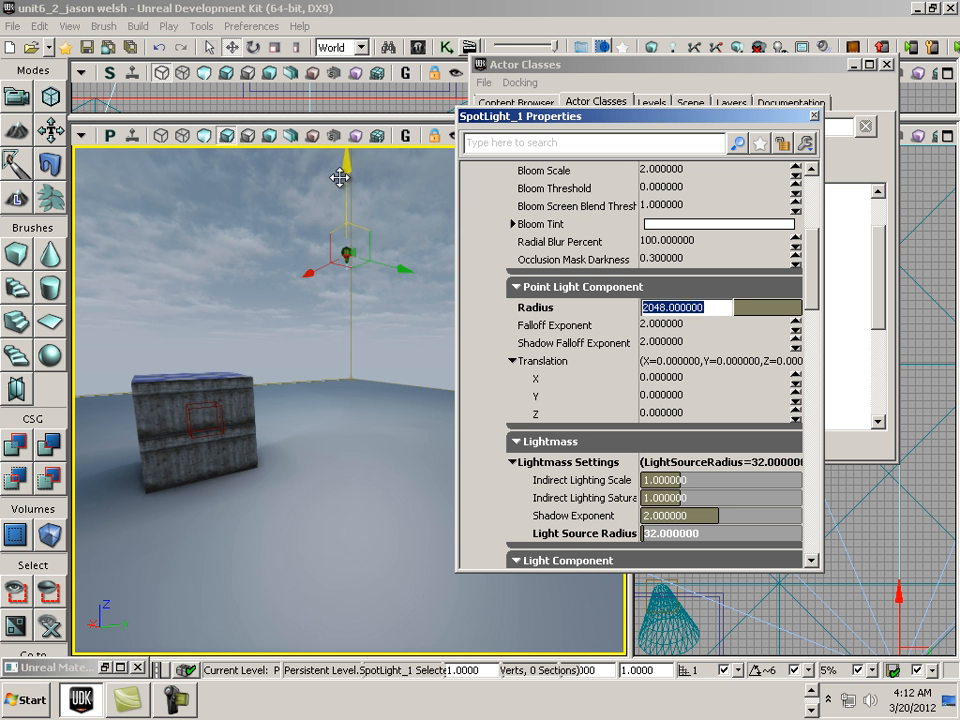
drag(347, 238, 373, 147)
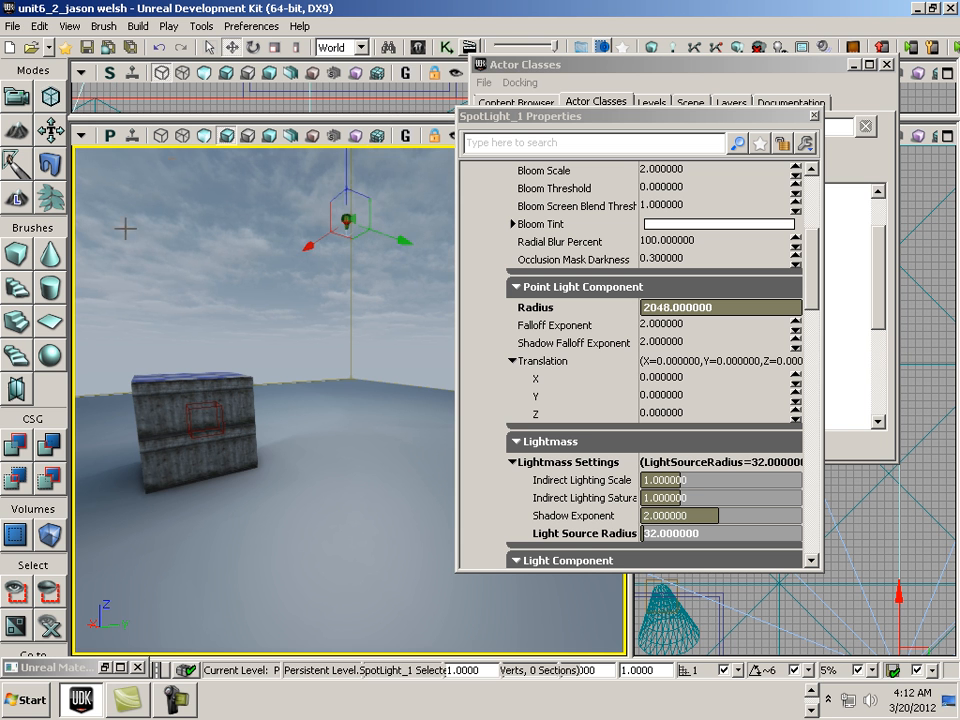
Step: Rotate the spotlight about its horizontal axes to adjust where its beam hits the ground
click(253, 47)
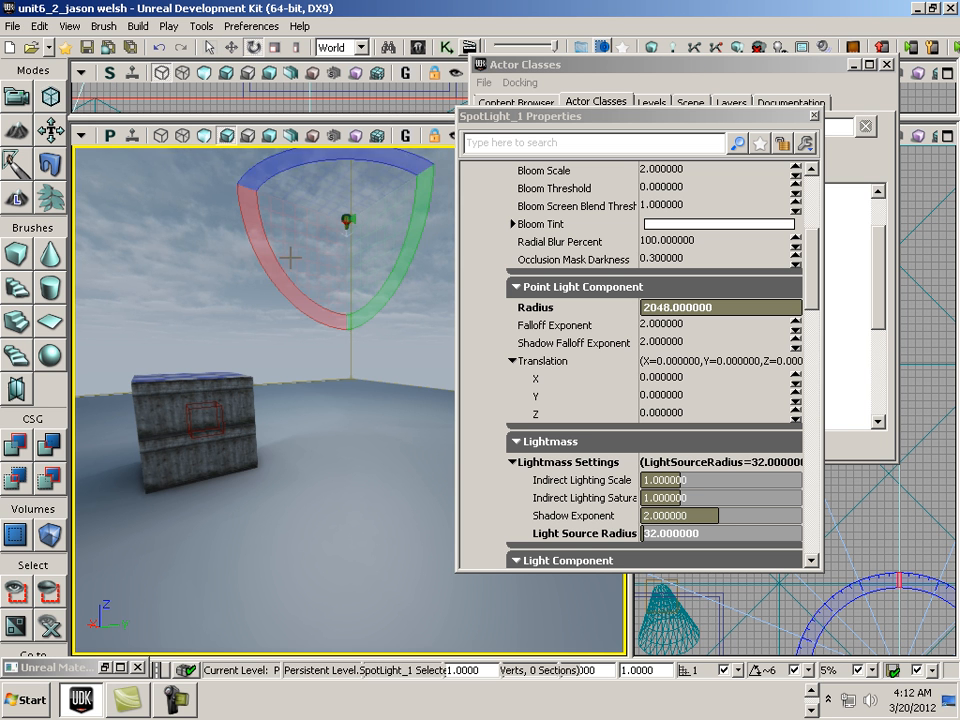
drag(289, 257, 285, 300)
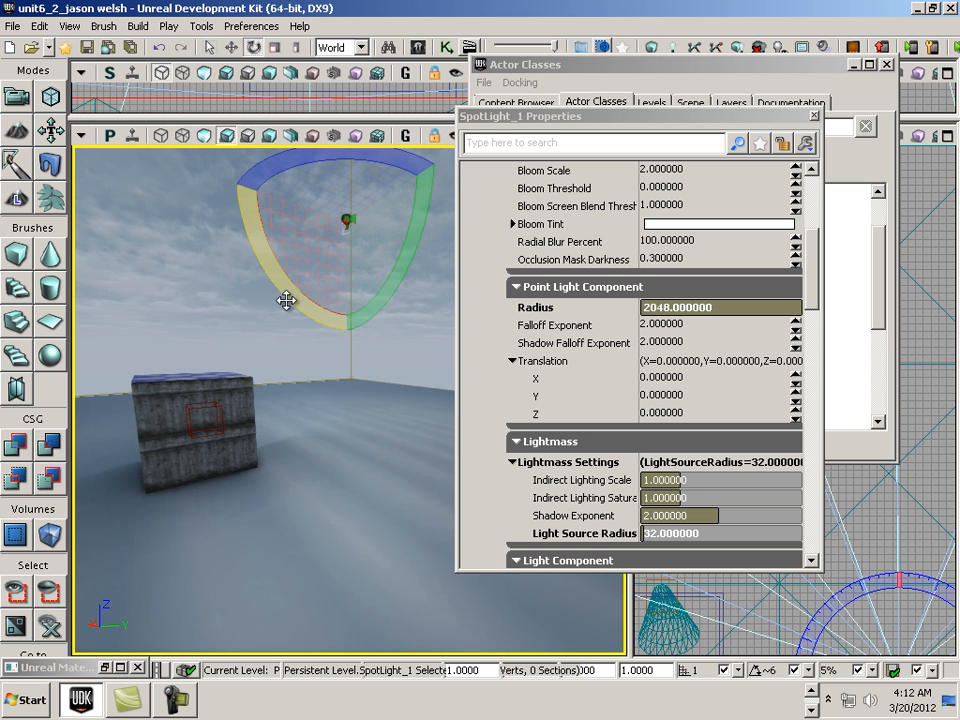
drag(386, 289, 364, 330)
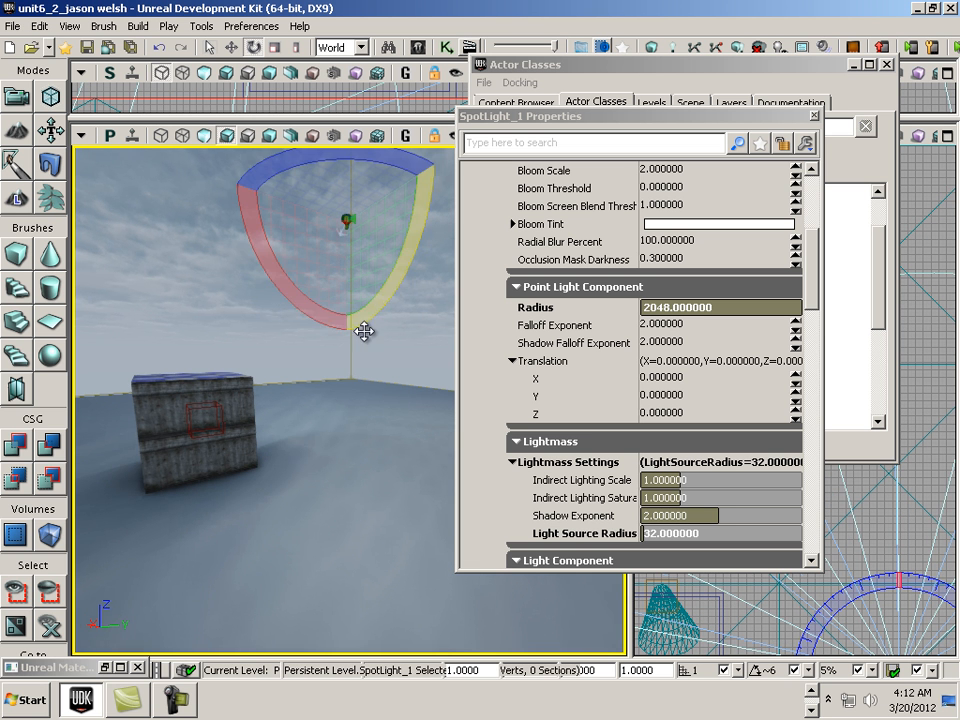
mouse_move(304, 315)
mouse_down()
mouse_move(293, 311)
mouse_move(296, 325)
mouse_up()
drag(302, 400, 315, 471)
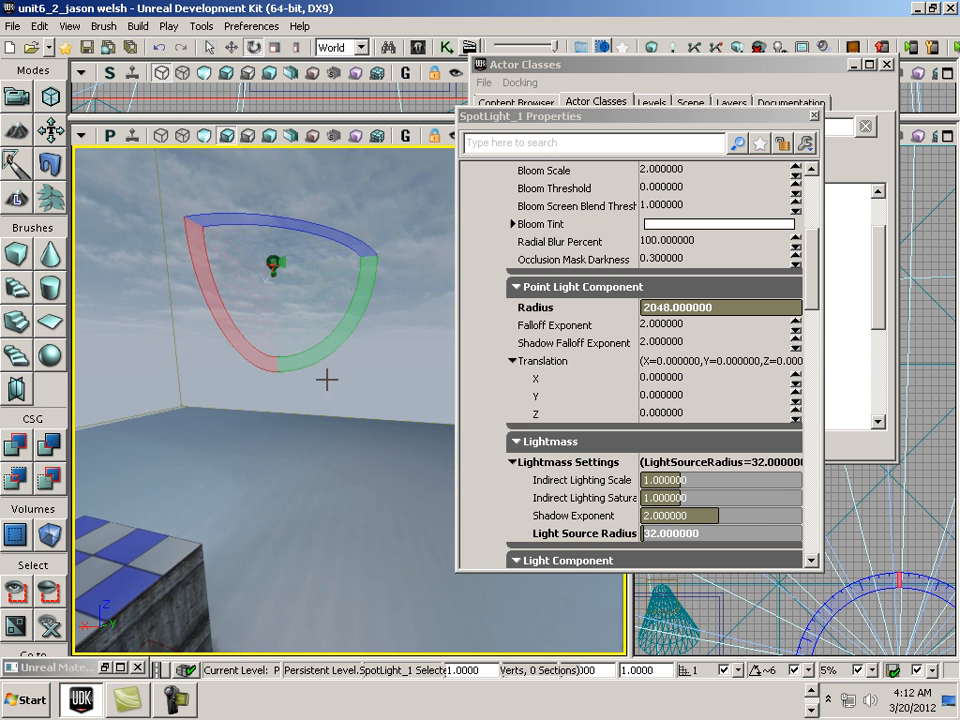
drag(324, 356, 386, 655)
Step: Set the spotlight's point light radius to 60
click(706, 310)
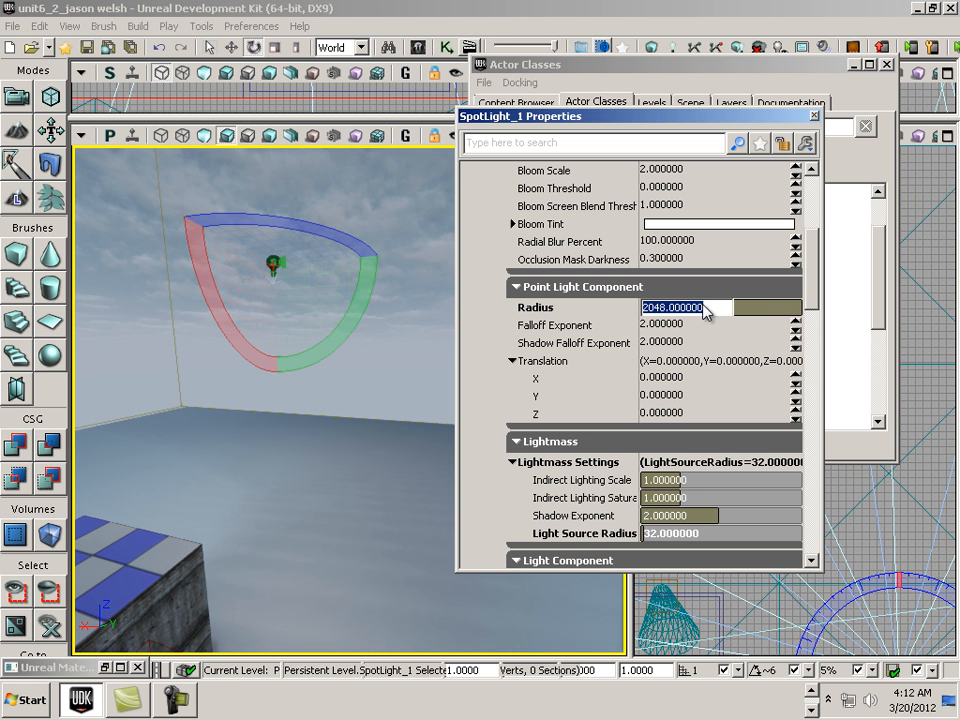
text(5)
key(Return)
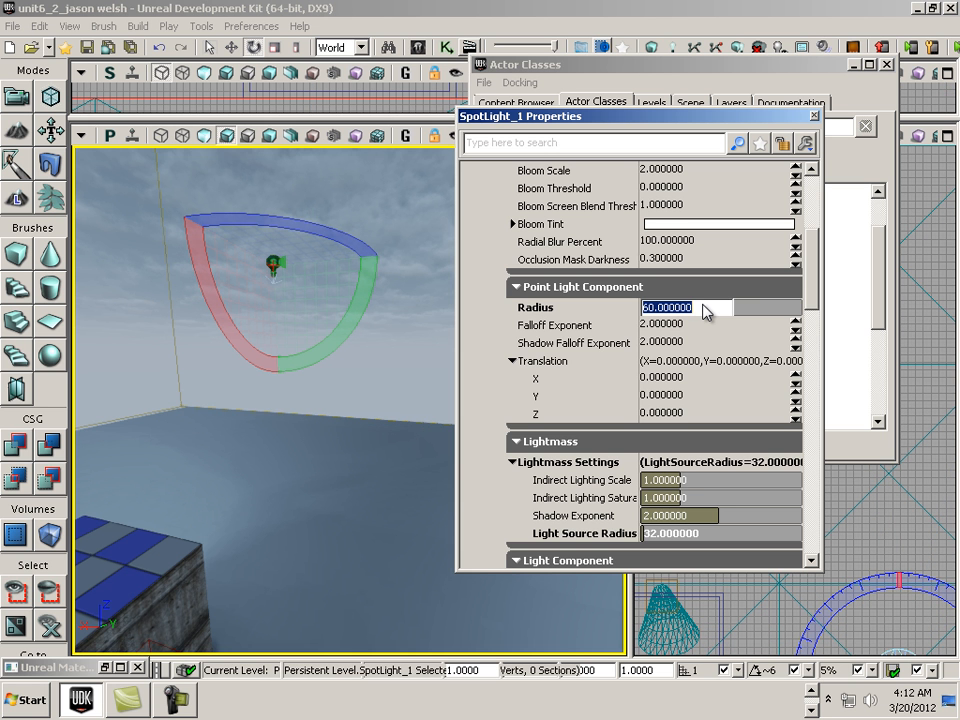
Step: Set the spotlight's inner cone angle to 44 and check the ground beneath the light
drag(813, 279, 813, 221)
click(695, 233)
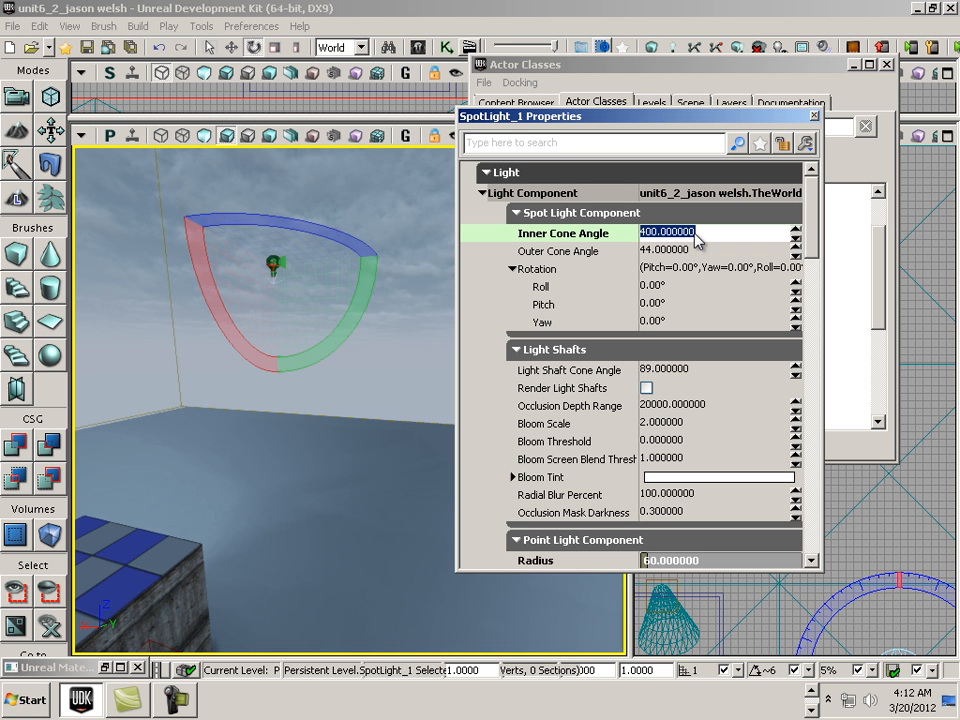
text(40)
key(BackSpace)
text(4)
key(Return)
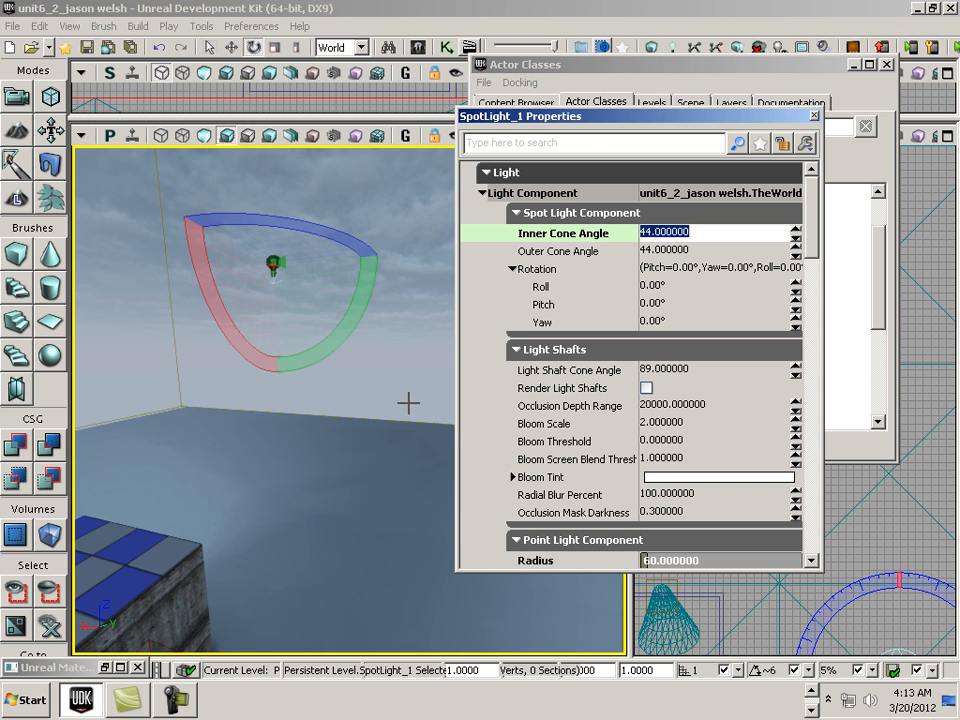
drag(407, 465, 308, 145)
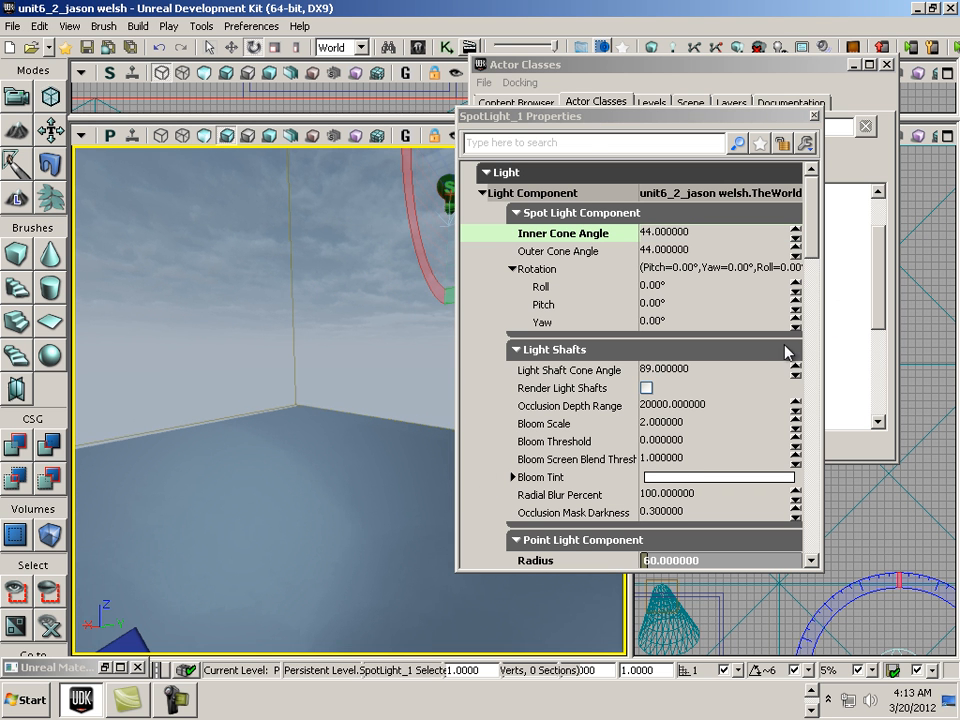
Step: Increase the spotlight's point light radius to 1024
drag(812, 238, 810, 276)
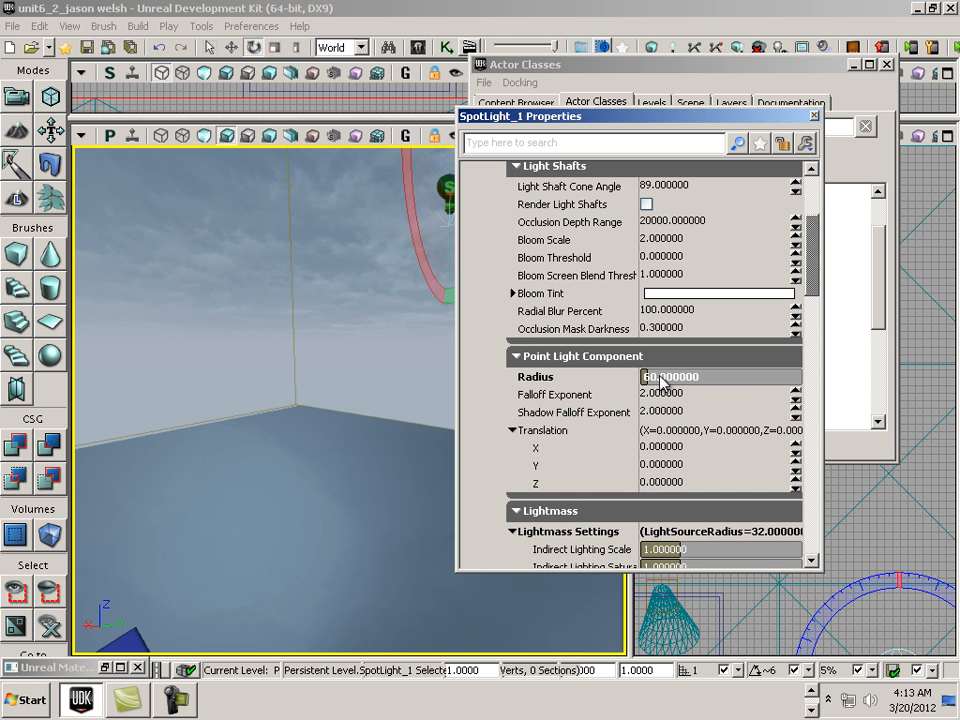
drag(657, 377, 766, 377)
scroll(677, 369, down, 8)
scroll(690, 326, up, 4)
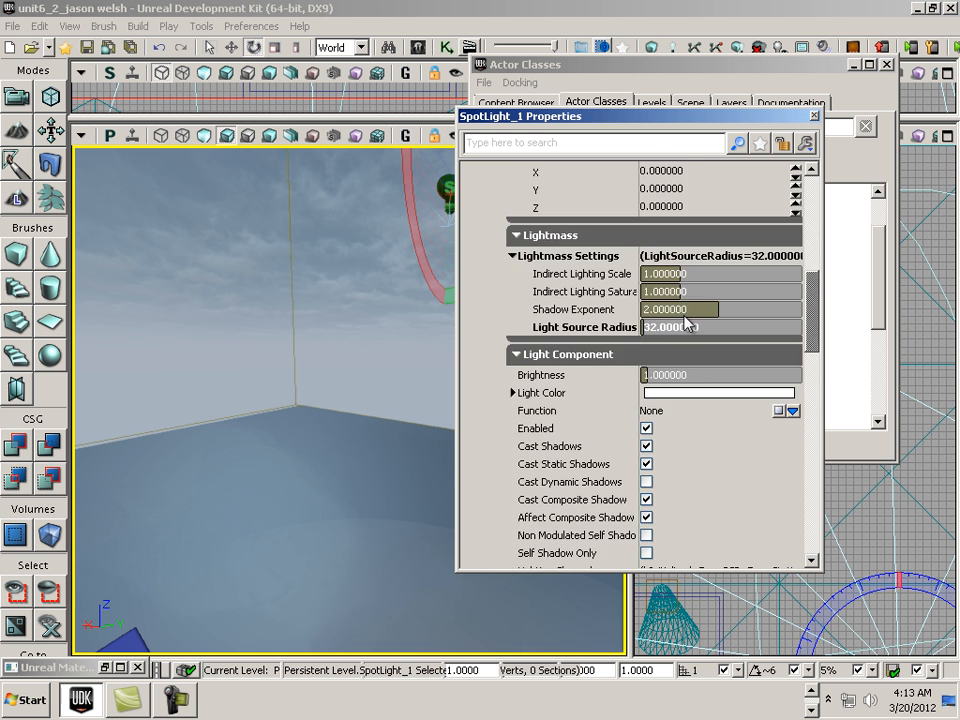
scroll(686, 346, down, 3)
scroll(686, 346, up, 8)
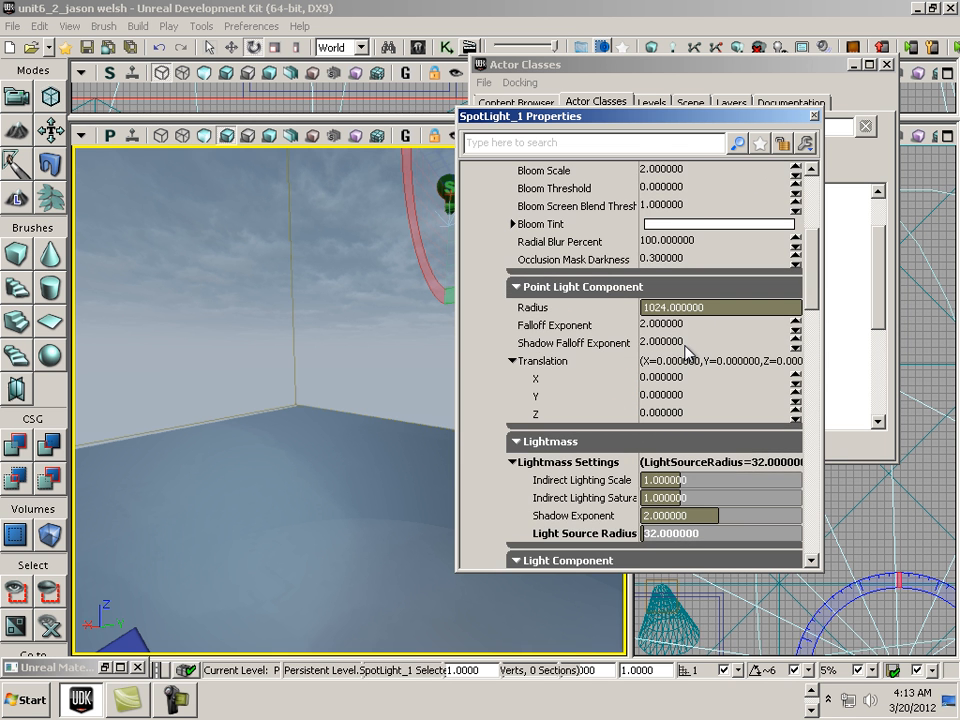
Step: Set the spotlight's point light radius to 2048
scroll(687, 358, up, 2)
click(696, 421)
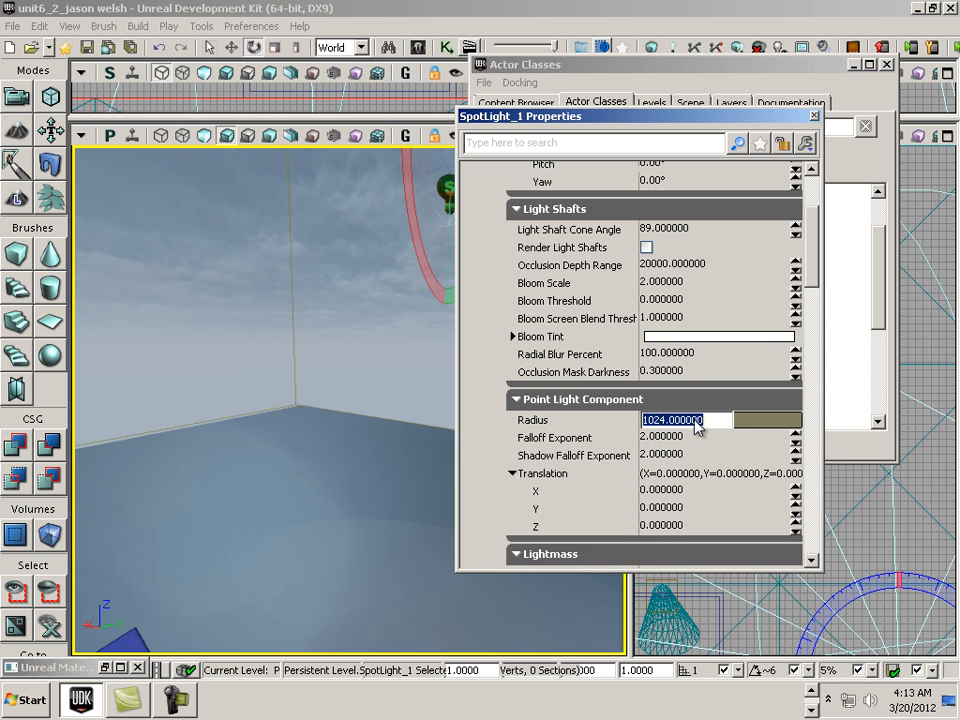
text(2048)
key(Return)
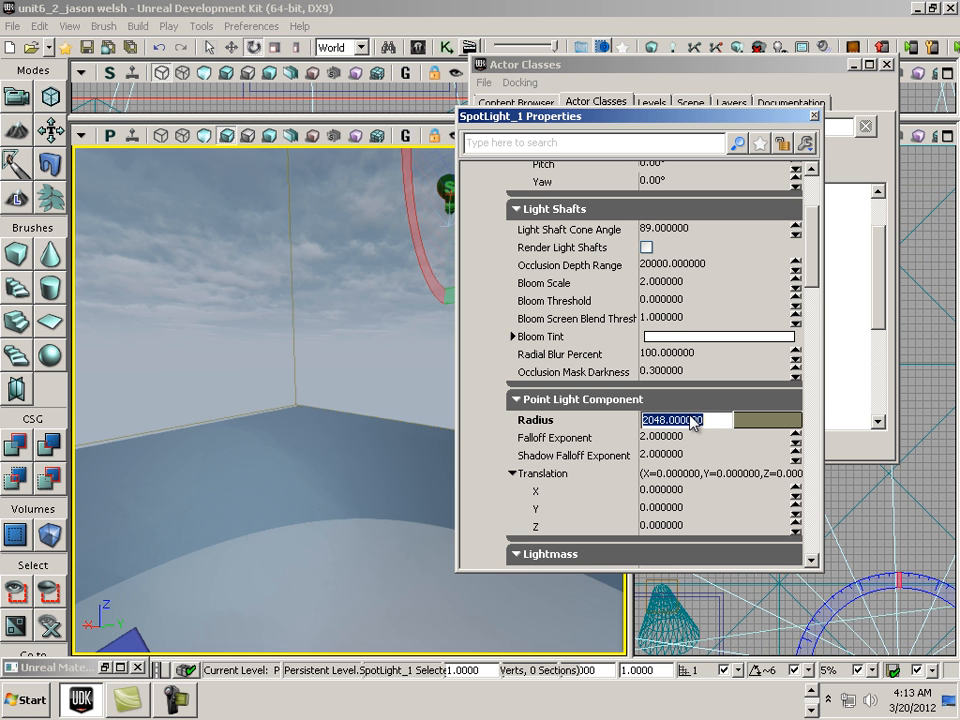
Step: Set both the inner and outer cone angles of the spotlight to 10
drag(814, 251, 814, 199)
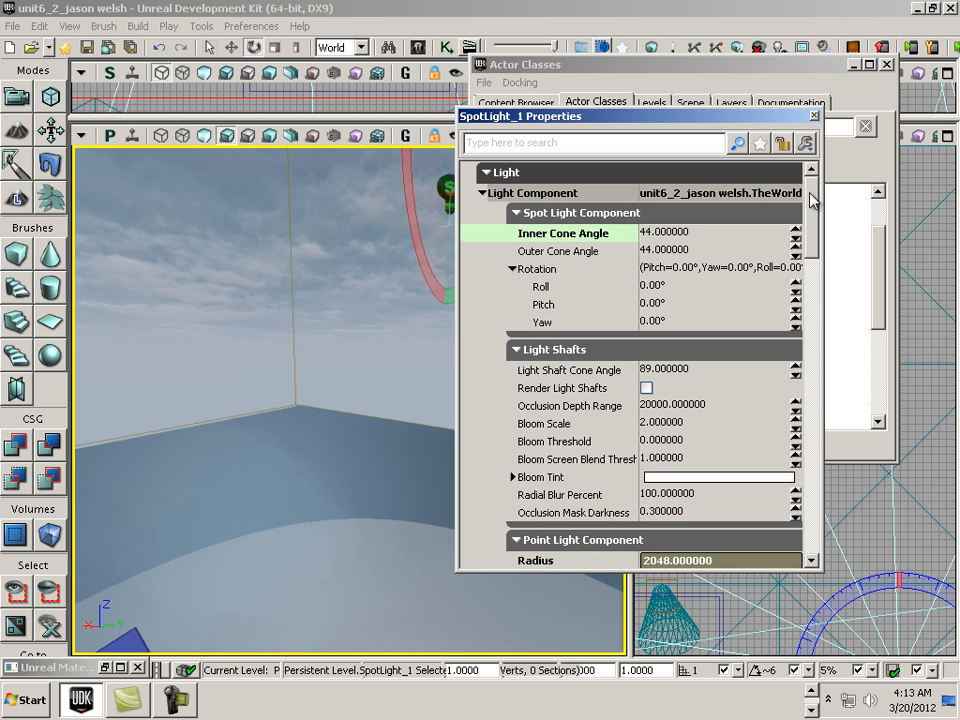
click(690, 236)
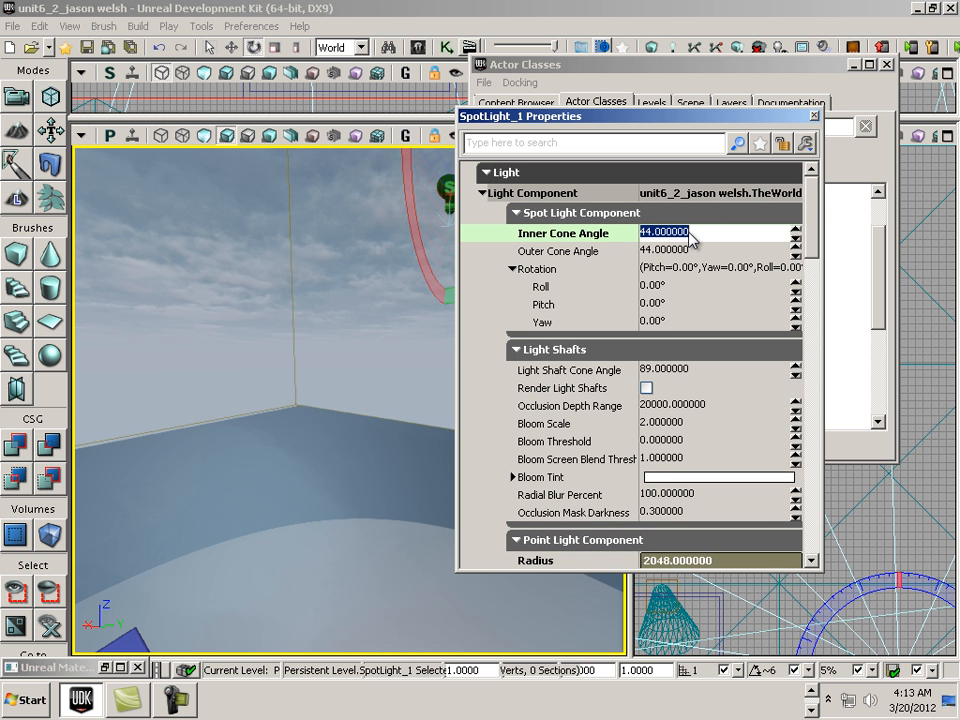
text(10)
click(697, 250)
text(10)
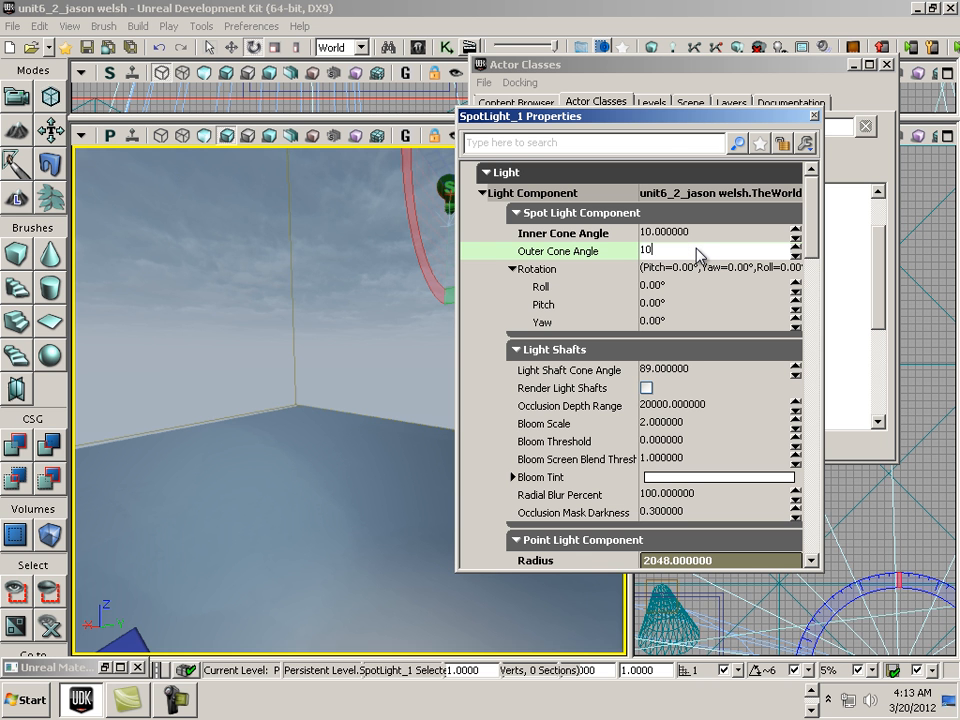
key(Return)
Step: Examine the spotlight's pool of light on the ground beside the stone block, and move the spotlight's properties window off the Actor Classes options
drag(379, 358, 250, 437)
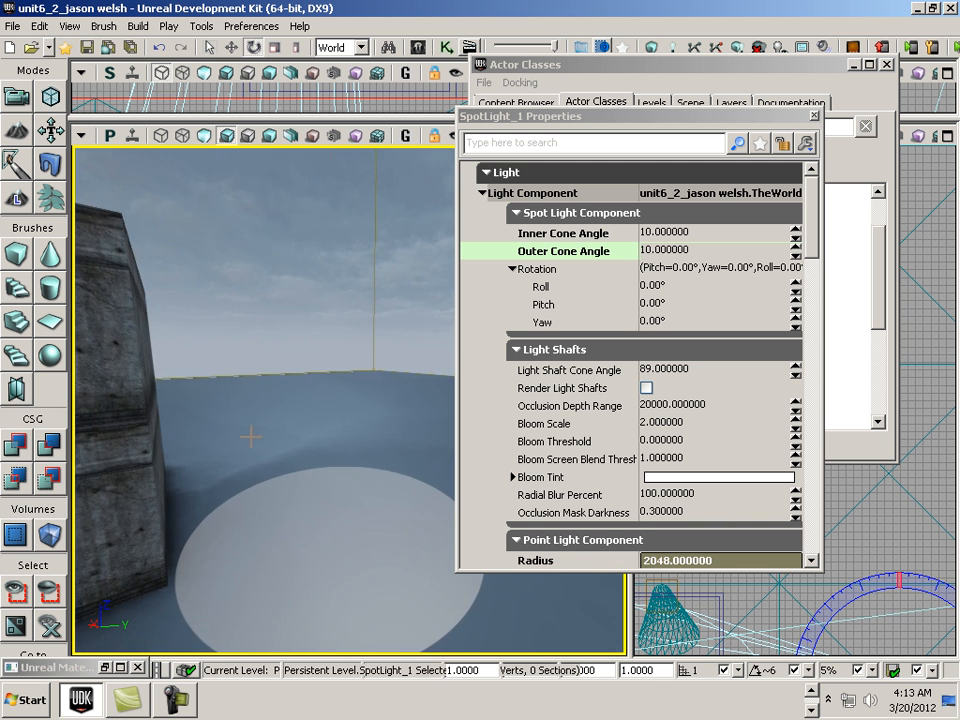
mouse_move(335, 487)
mouse_down()
mouse_move(349, 514)
mouse_move(334, 470)
mouse_up()
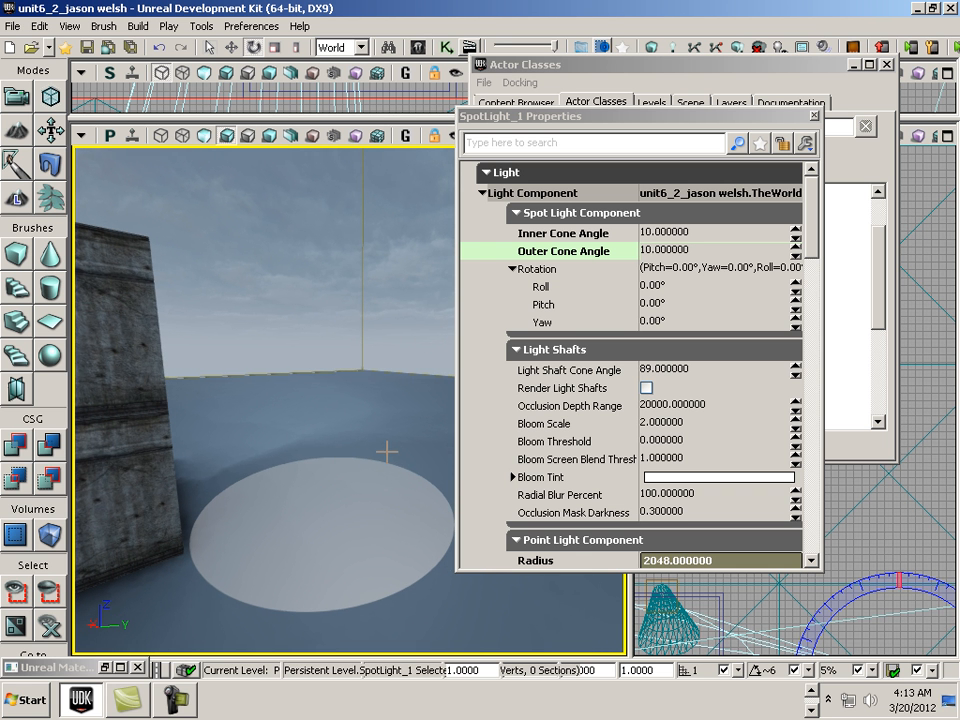
drag(386, 450, 430, 325)
mouse_move(429, 461)
right_down()
mouse_move(403, 504)
mouse_move(399, 485)
mouse_move(362, 482)
mouse_move(339, 456)
mouse_move(380, 510)
mouse_move(356, 439)
mouse_move(337, 465)
mouse_move(356, 429)
mouse_move(364, 336)
mouse_move(384, 266)
mouse_move(334, 527)
mouse_move(380, 435)
right_up()
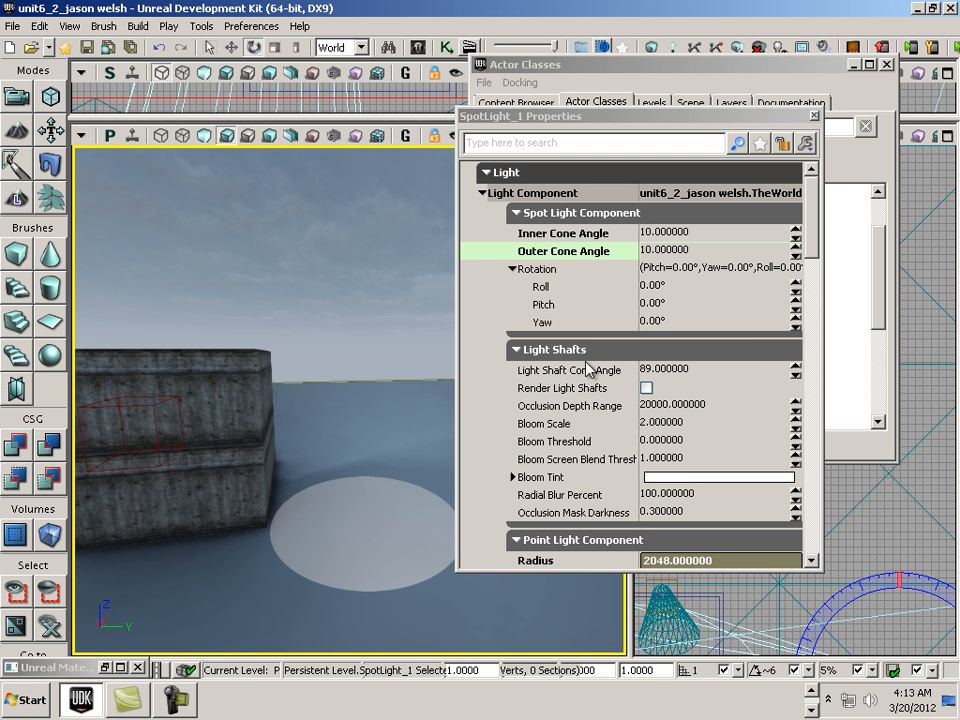
scroll(552, 356, down, 4)
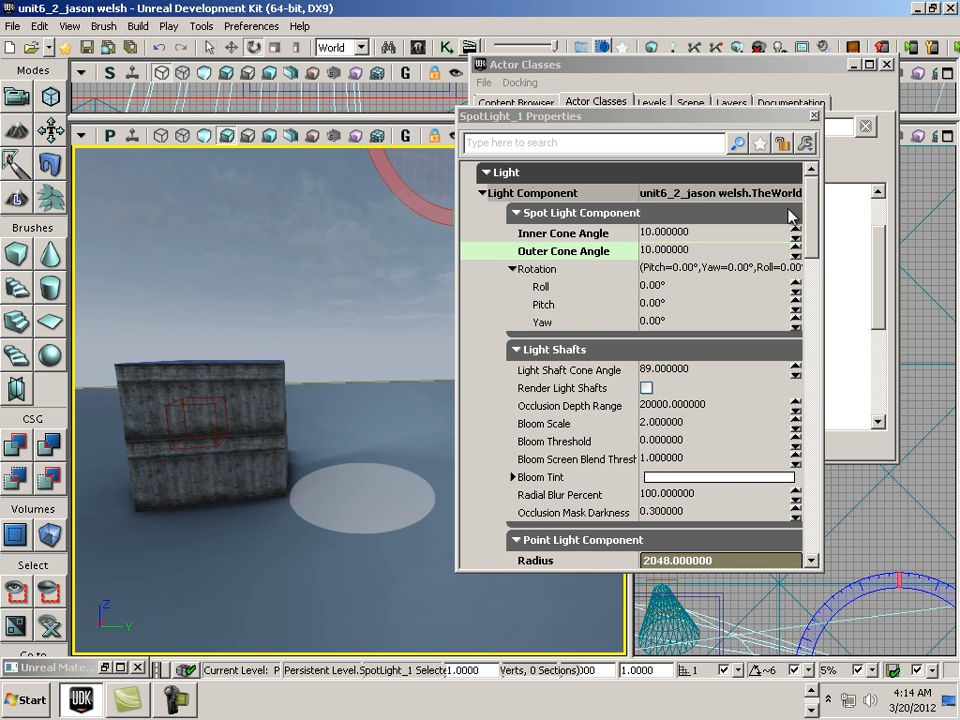
mouse_move(811, 204)
mouse_down()
mouse_move(809, 289)
mouse_move(818, 185)
mouse_up()
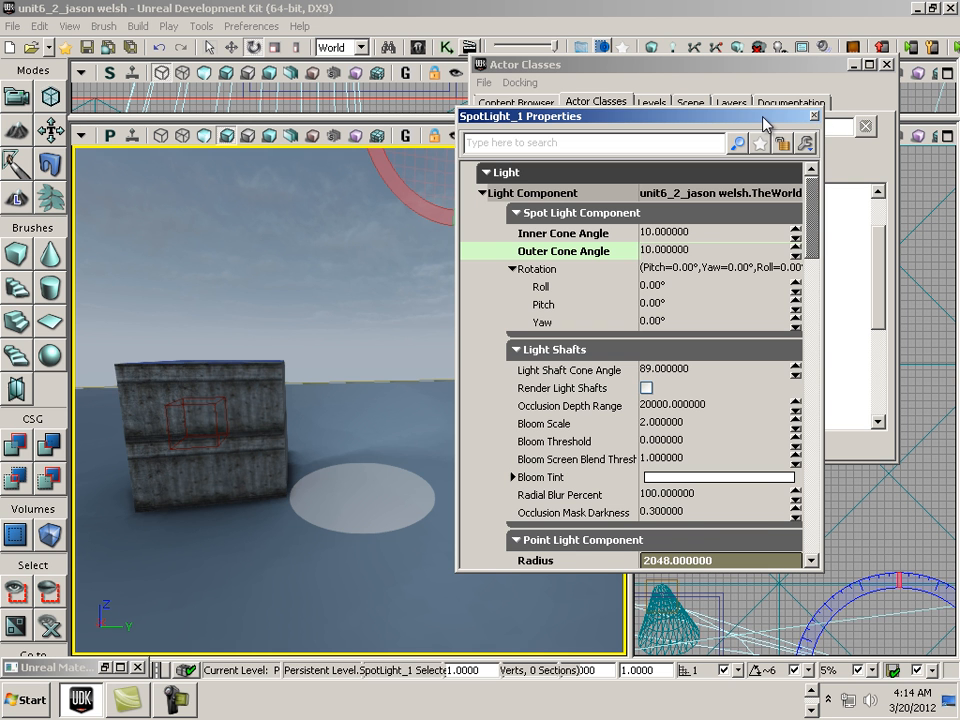
drag(757, 123, 703, 185)
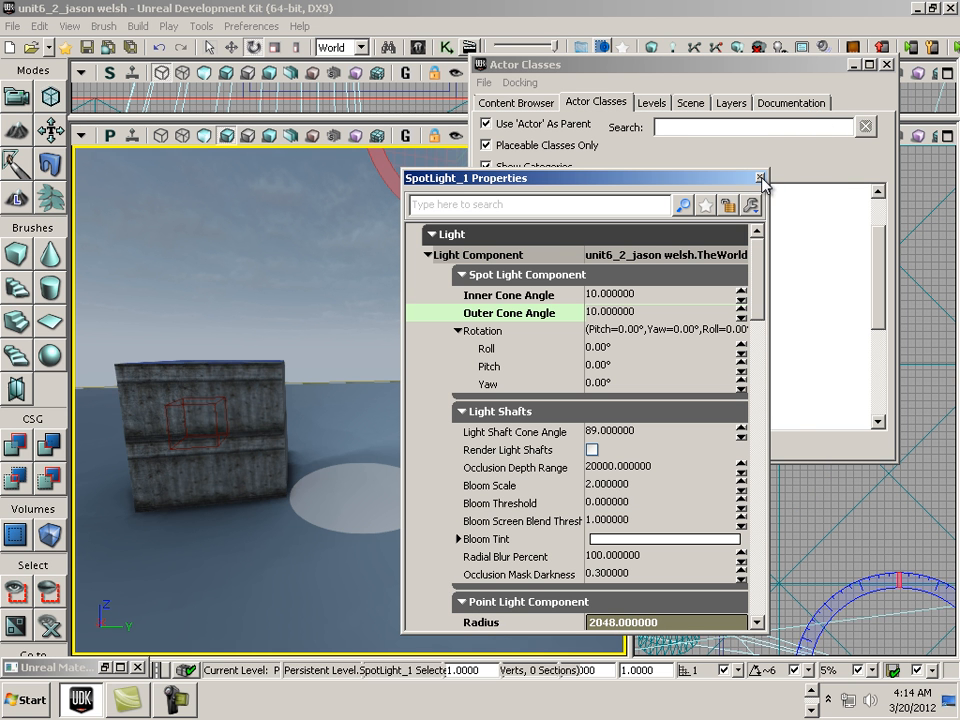